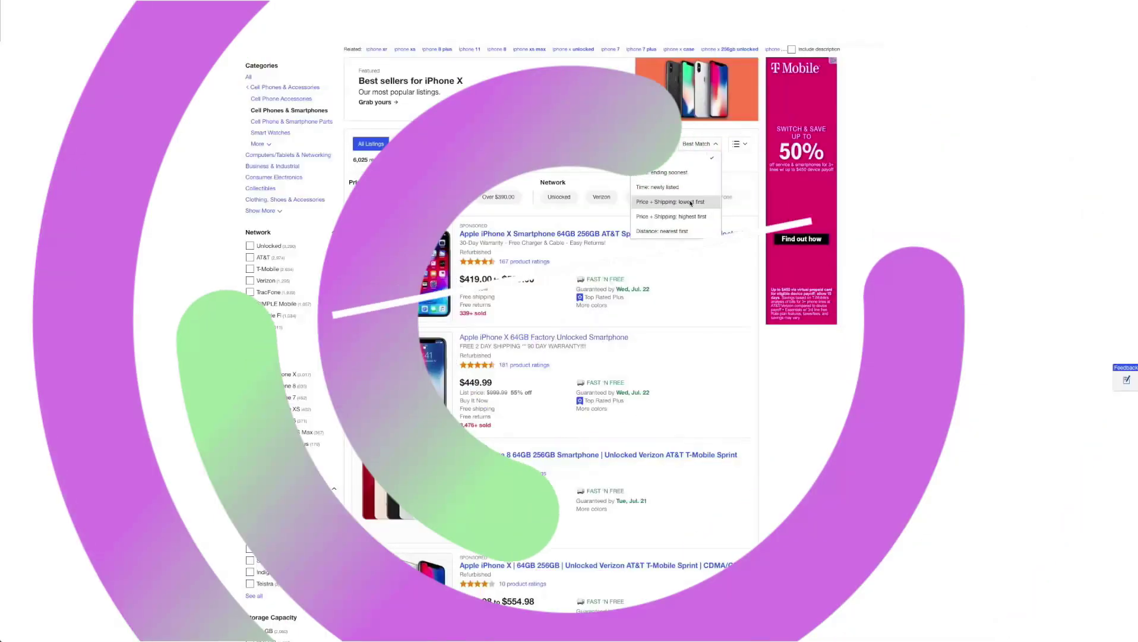
Step: Sort the iPhone X listings by 'Price + Shipping: lowest first'
click(690, 203)
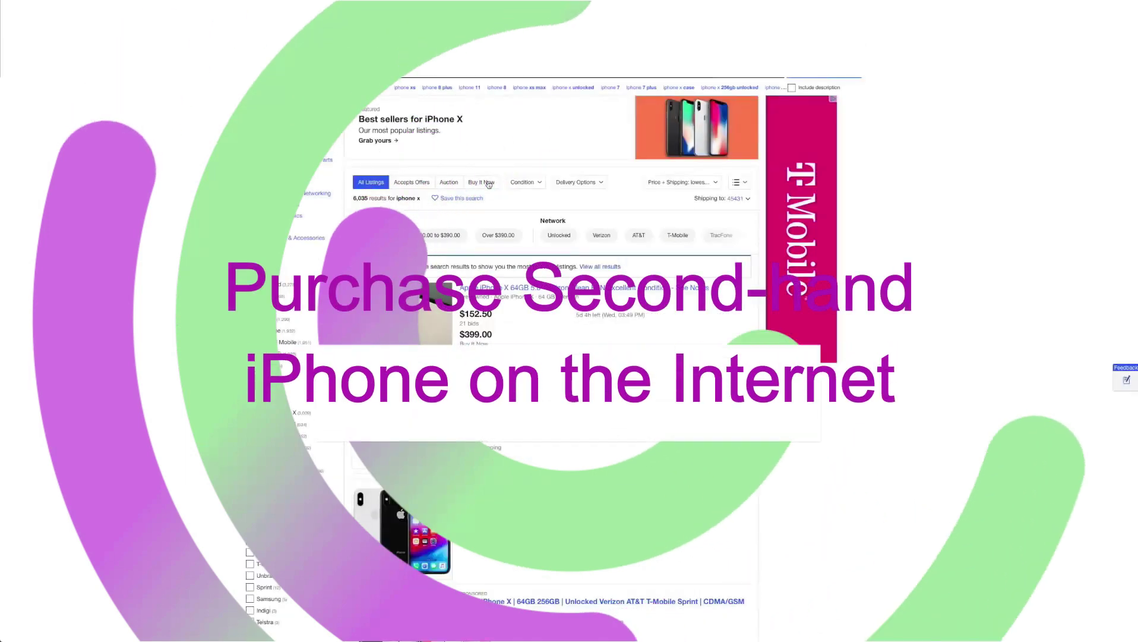
scroll(489, 183, down, 5)
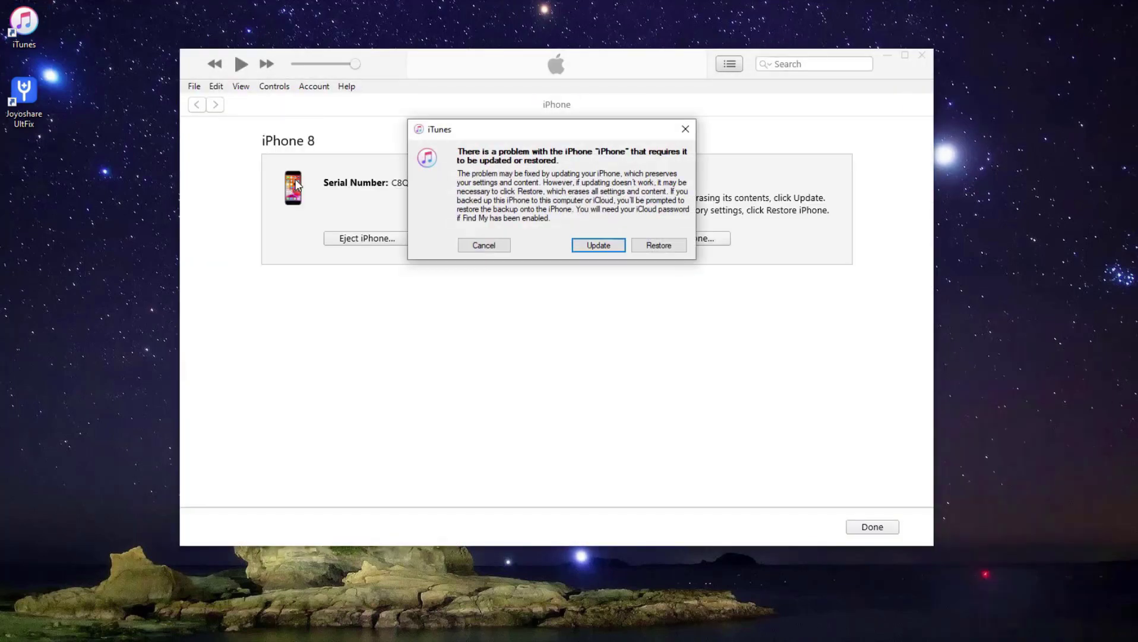
Step: Choose Restore rather than Update for the iPhone 8 in iTunes
click(662, 239)
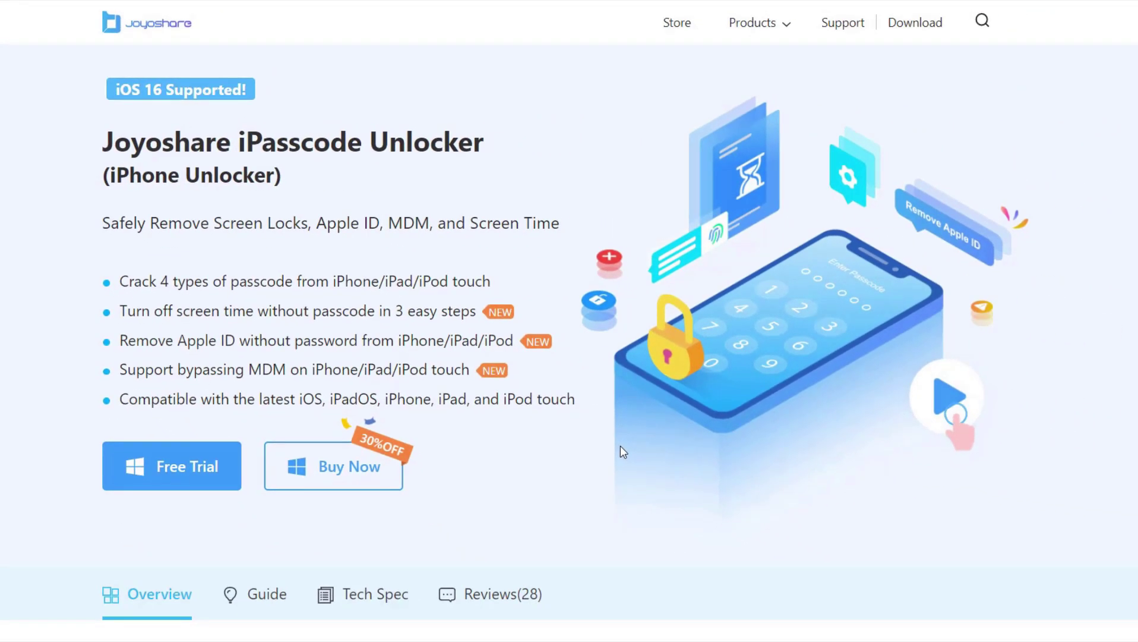
scroll(619, 445, down, 2)
scroll(623, 449, down, 2)
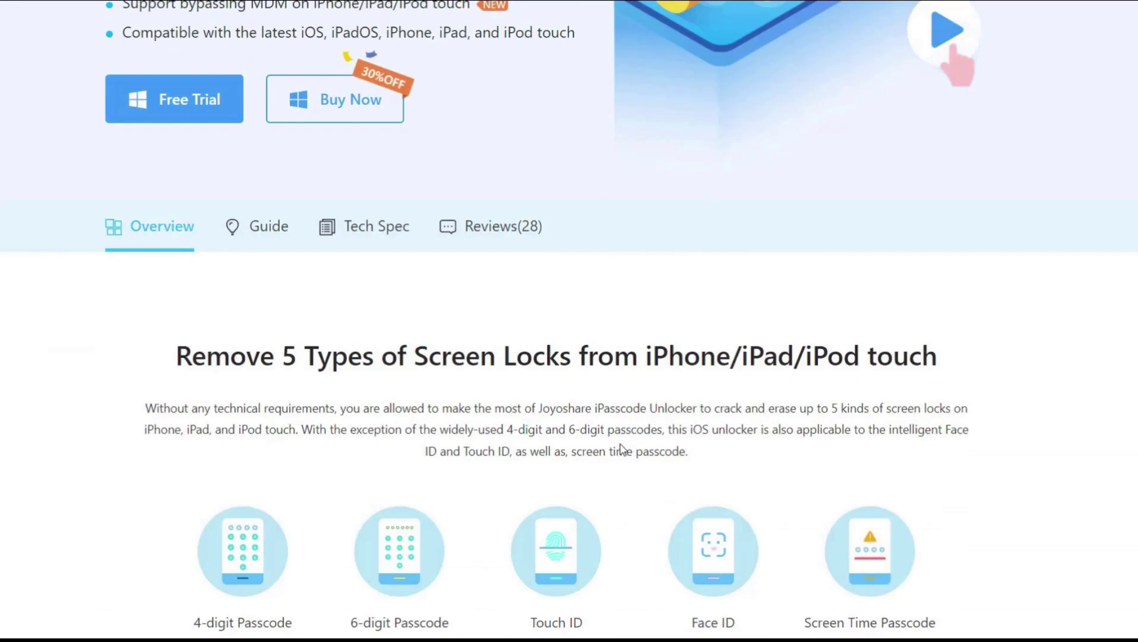
scroll(621, 445, down, 2)
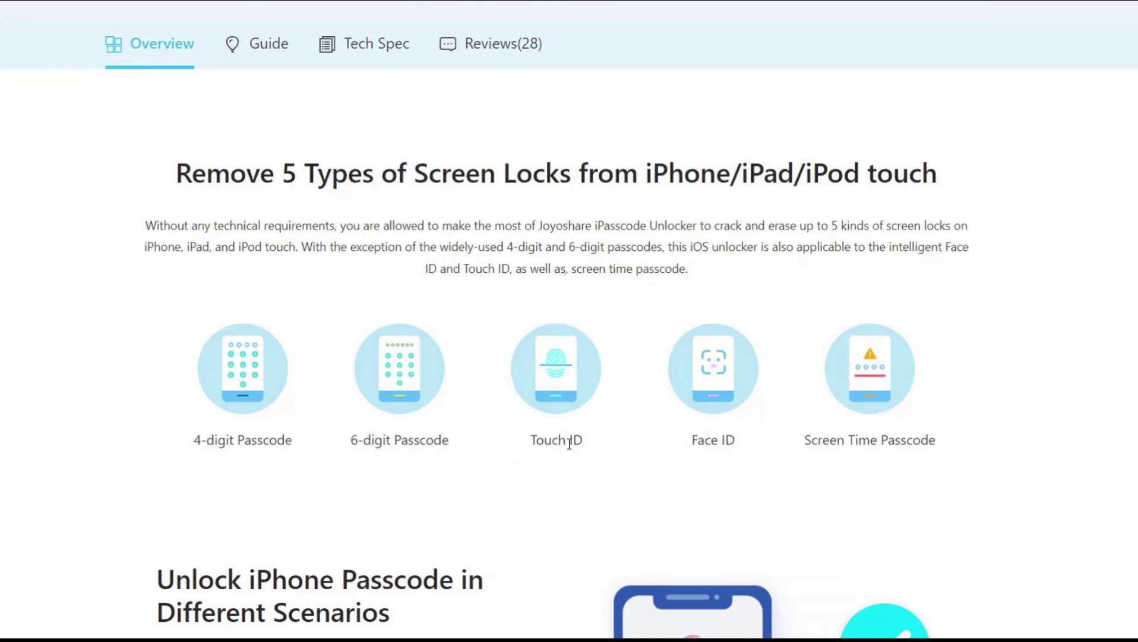
scroll(733, 445, up, 5)
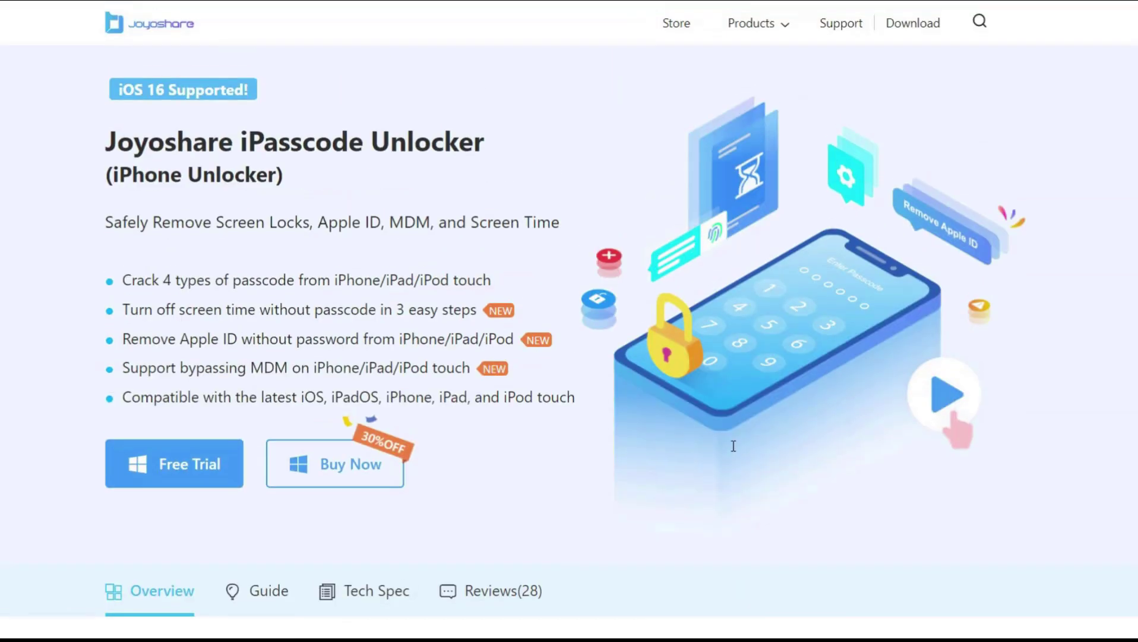
Step: Highlight the Remove Apple ID, MDM bypass and screen time removal feature lines, then clear the highlight
drag(123, 339, 241, 335)
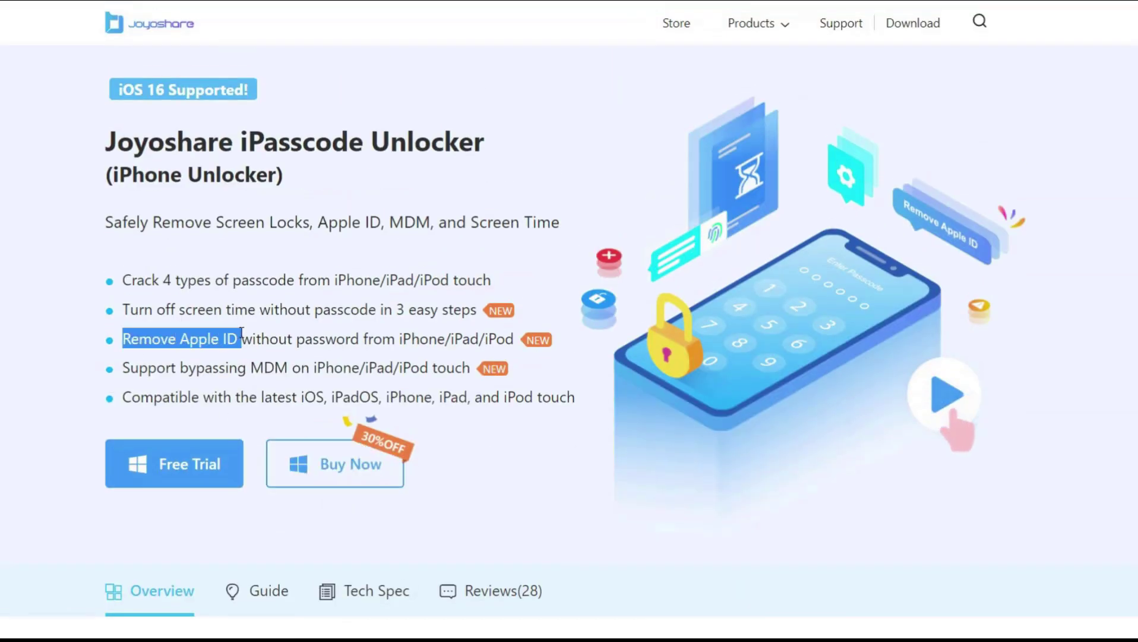
drag(181, 367, 288, 359)
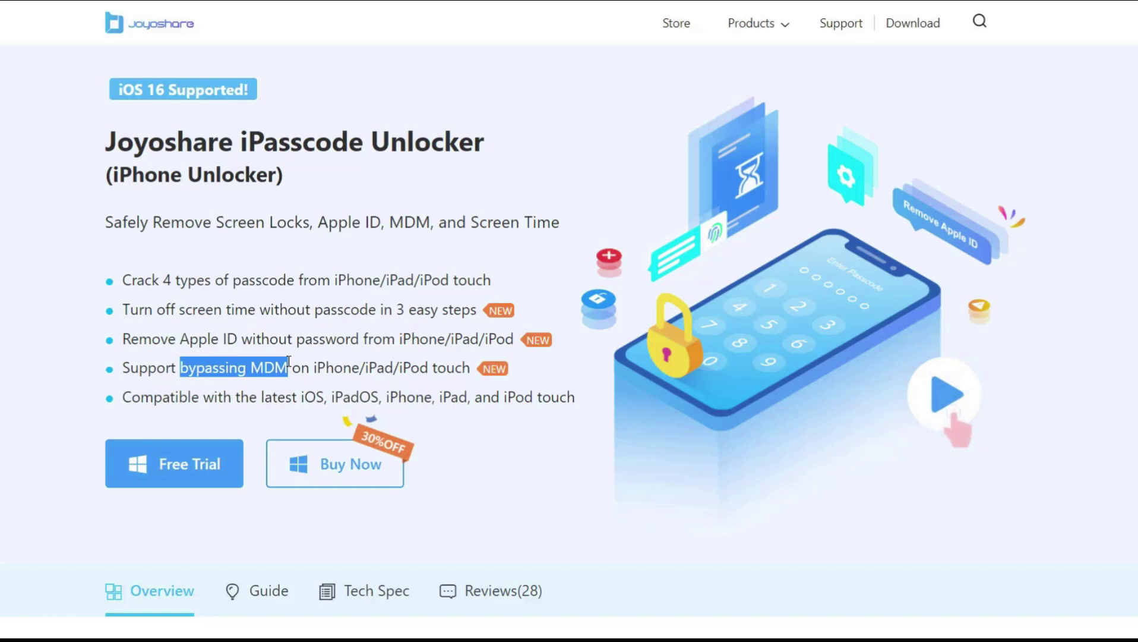
drag(125, 309, 383, 311)
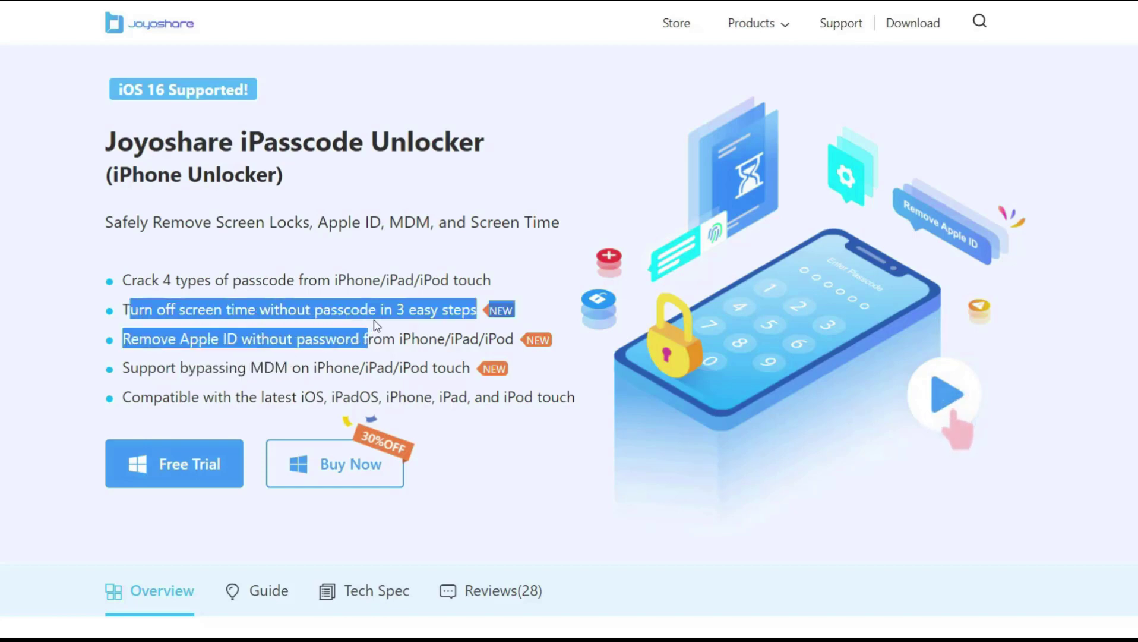
click(688, 445)
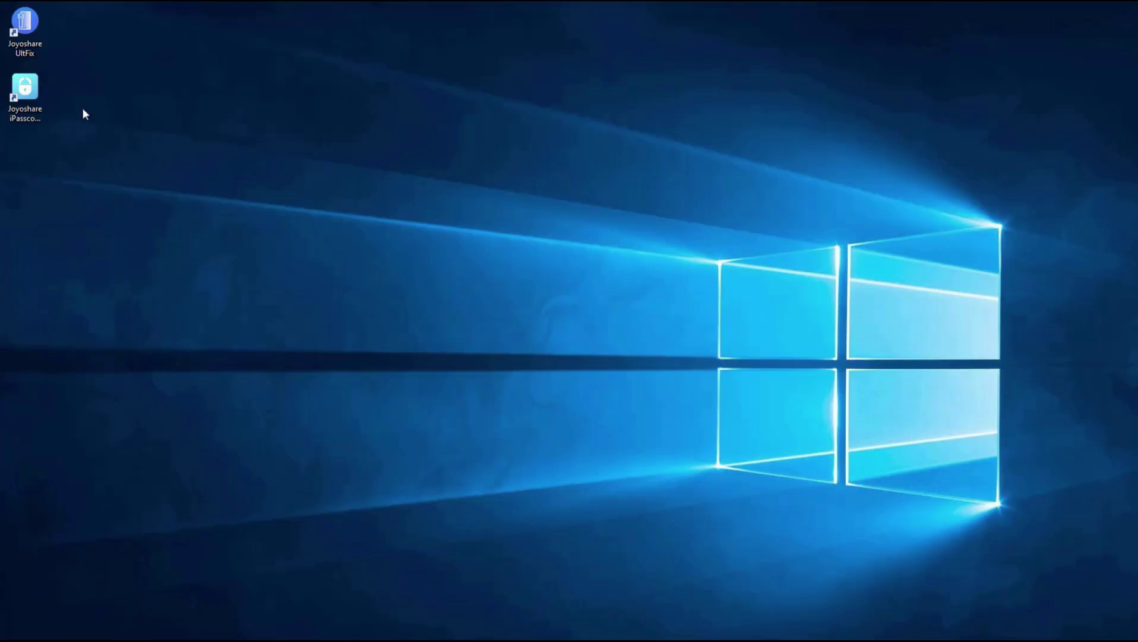
Step: Launch iPasscode Unlocker, start Unlock iOS Screen, and show the Recovery Mode instructions
double_click(40, 107)
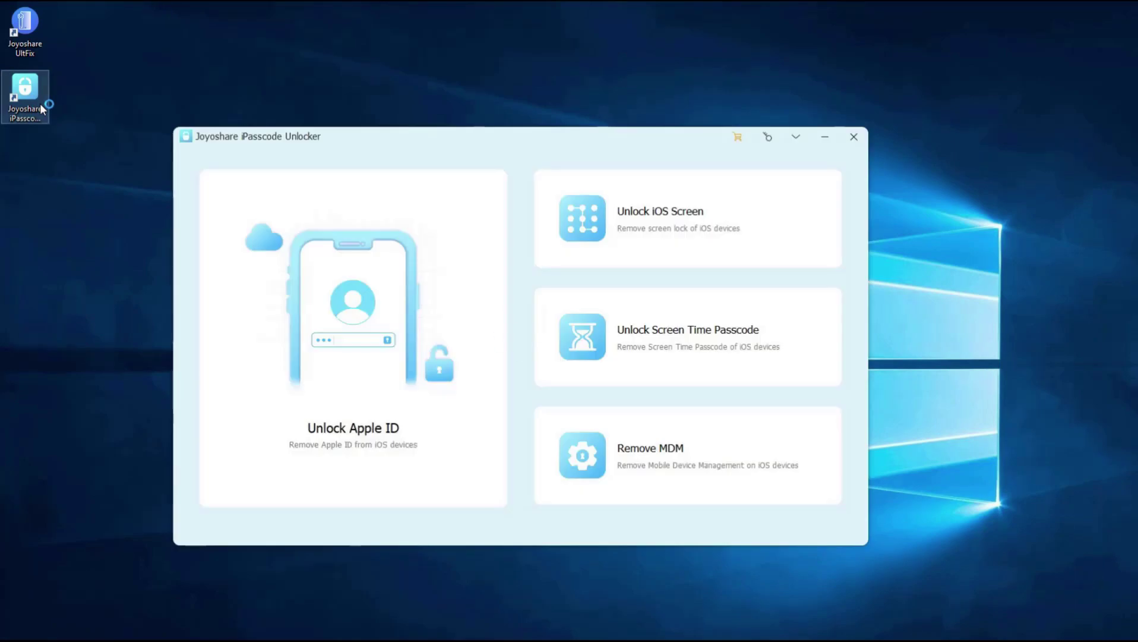
click(741, 221)
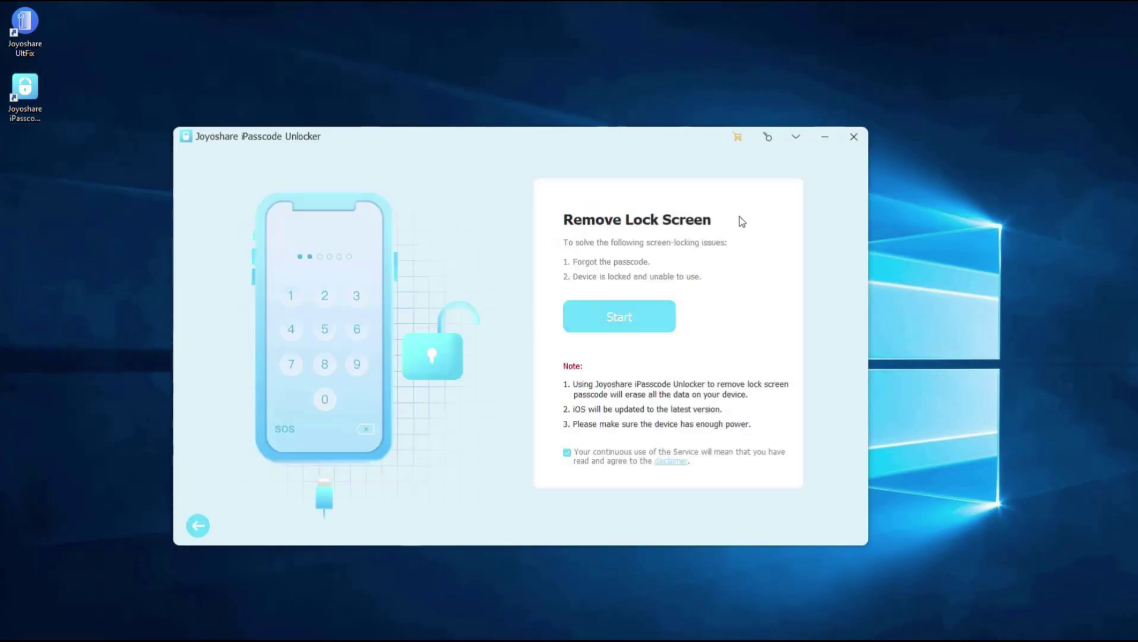
click(653, 330)
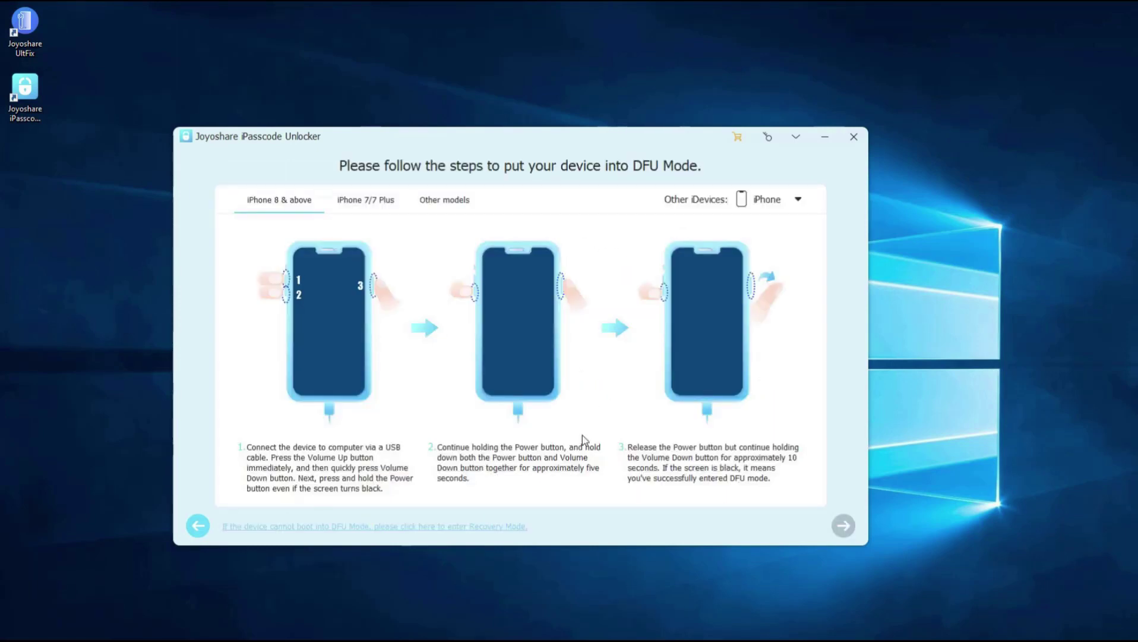
click(514, 531)
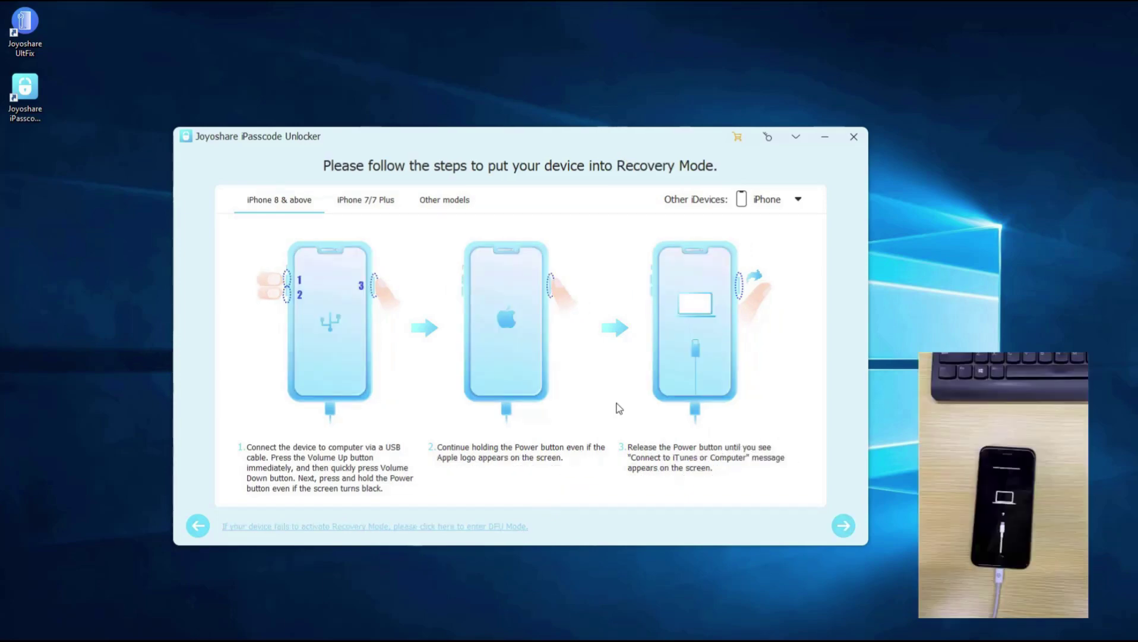
Step: Download the iOS 15.6.1 firmware for the iPhone 8, then start and confirm the unlock
click(845, 527)
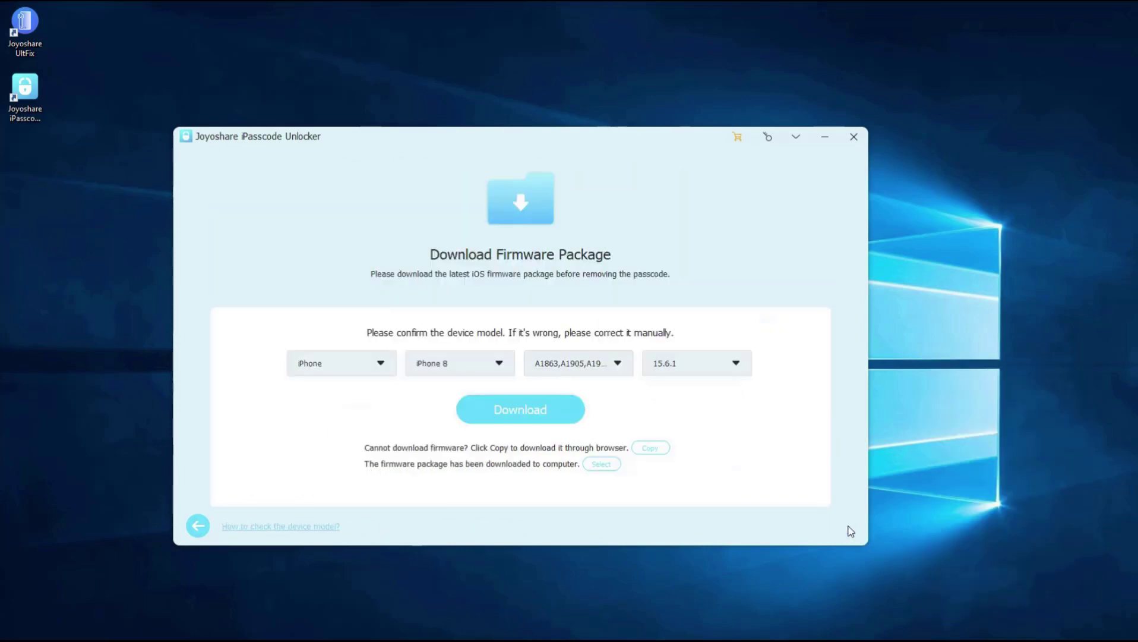
click(558, 410)
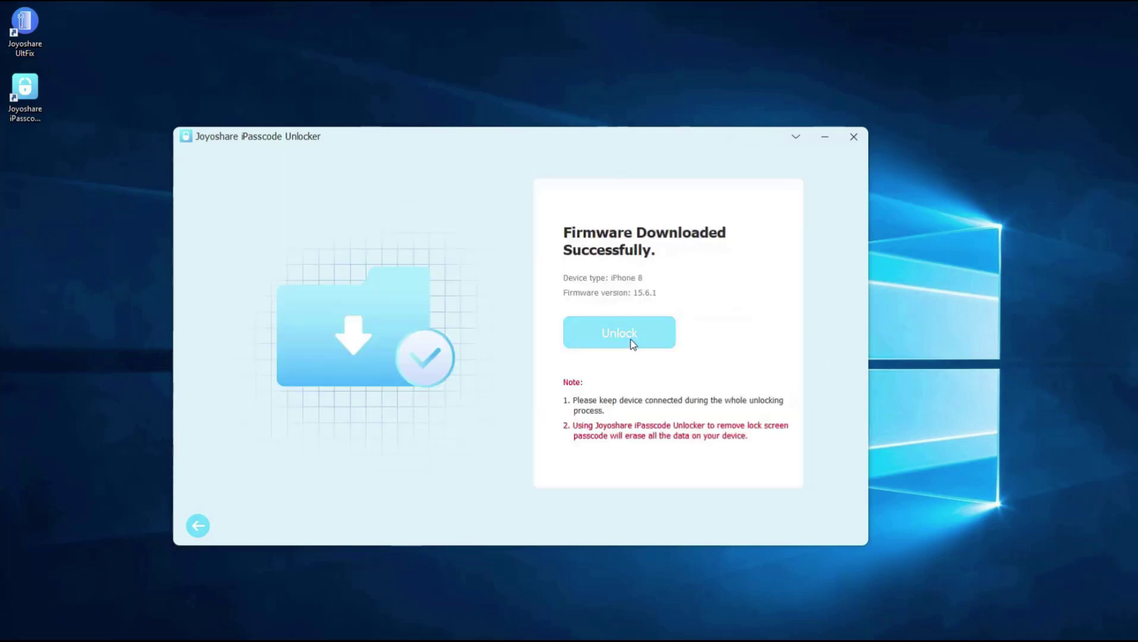
click(631, 343)
click(620, 374)
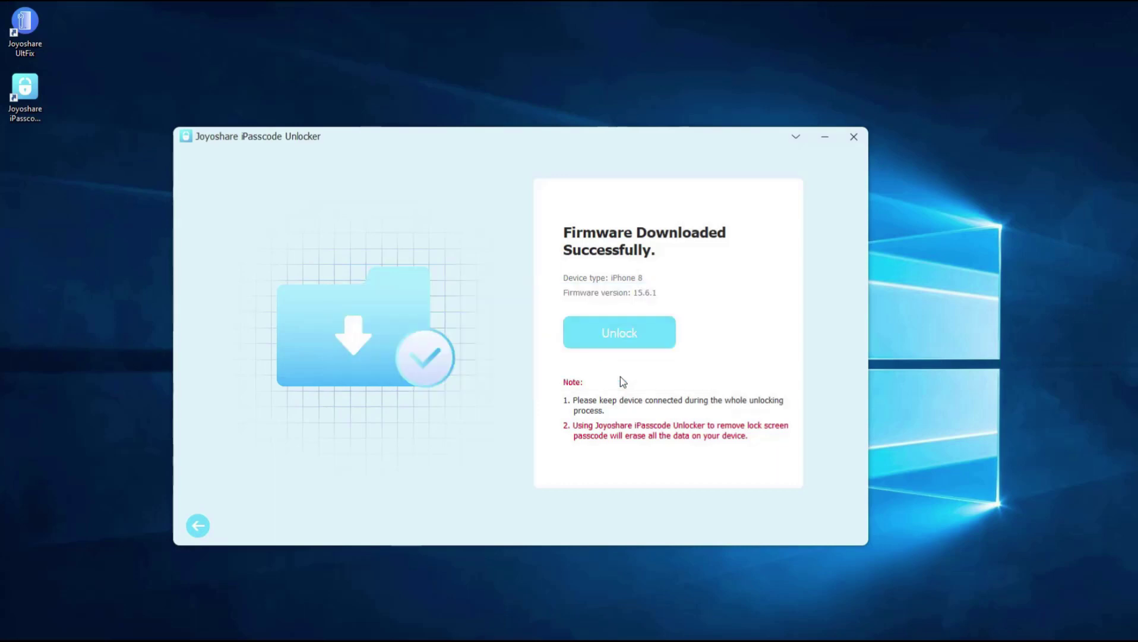